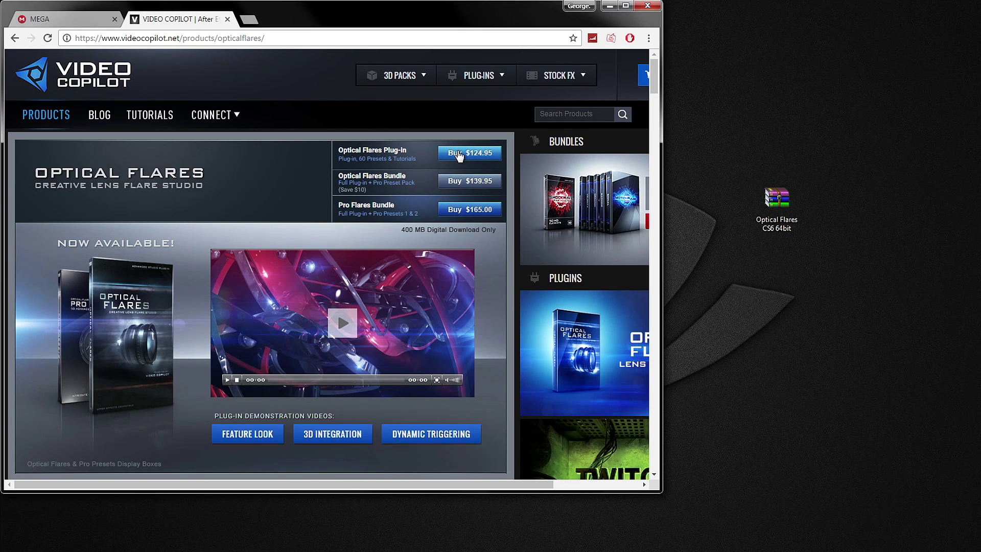
- Bring up the MEGA download page for Optical Flares CS6 64bit.rar
left_click(78, 19)
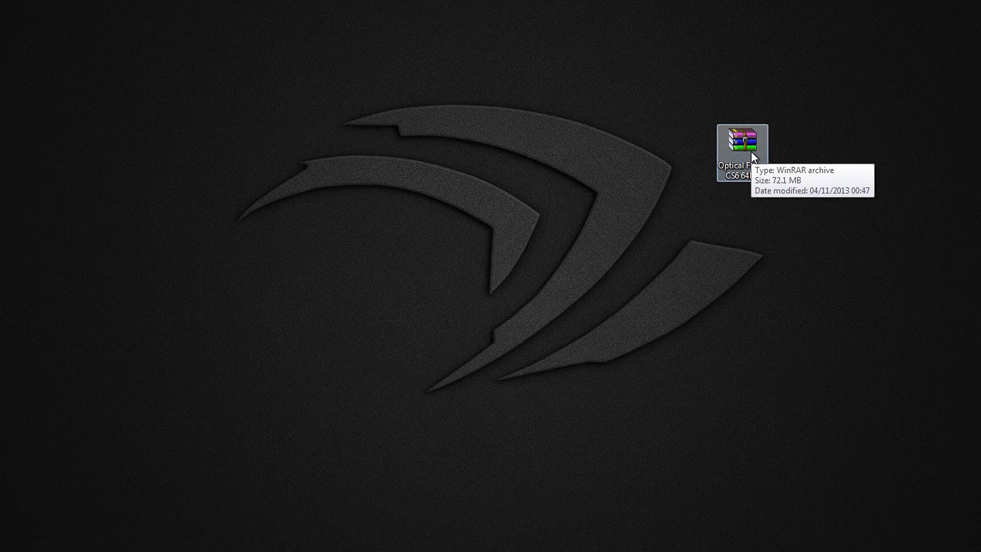
- Extract the Optical Flares archive onto the desktop, place the folder beneath it, and open Explorer
right_click(751, 152)
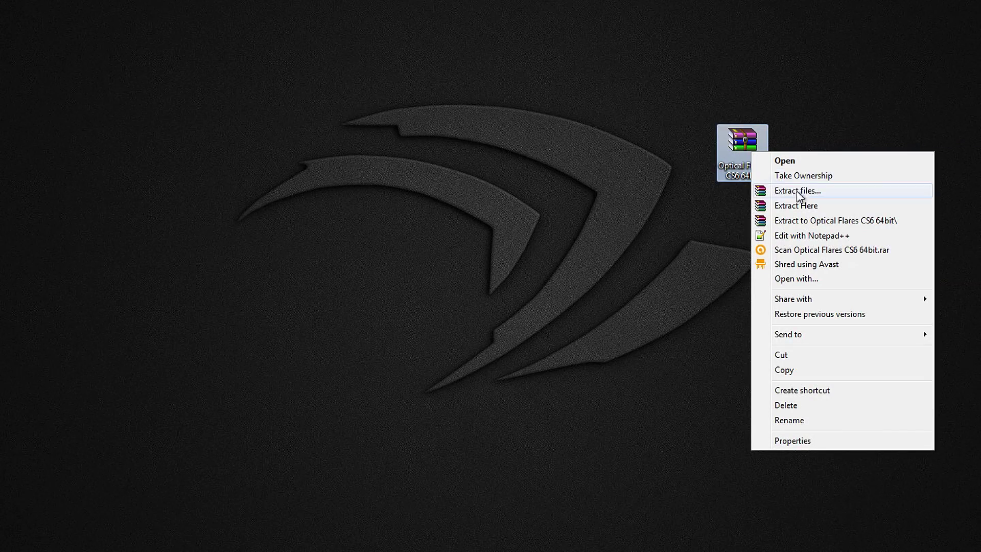
left_click(806, 210)
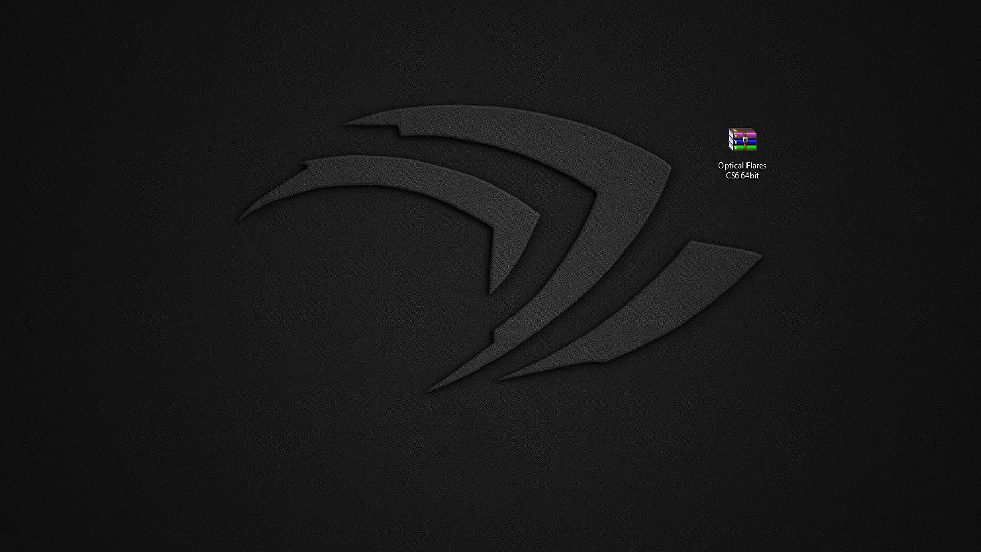
left_click_drag(678, 390, 747, 227)
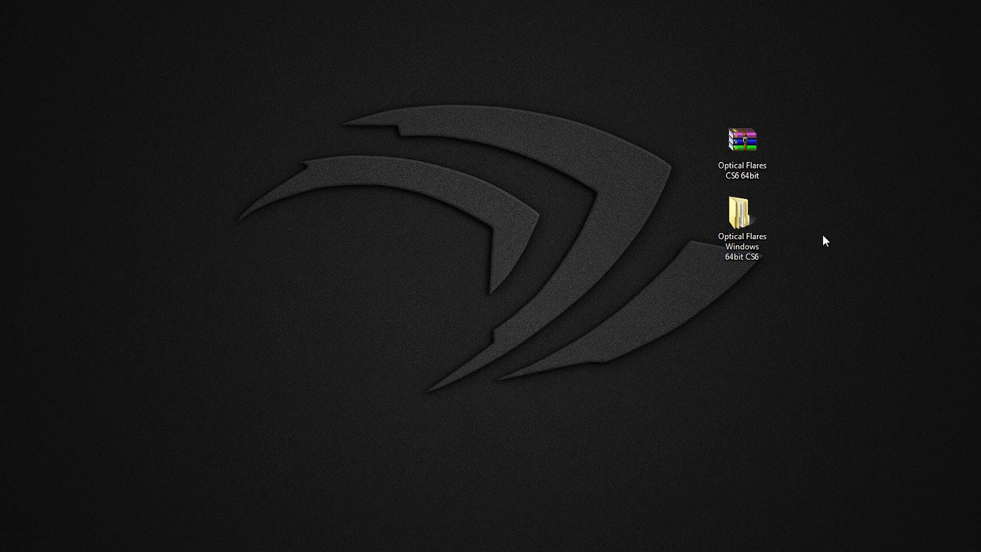
left_click(721, 227)
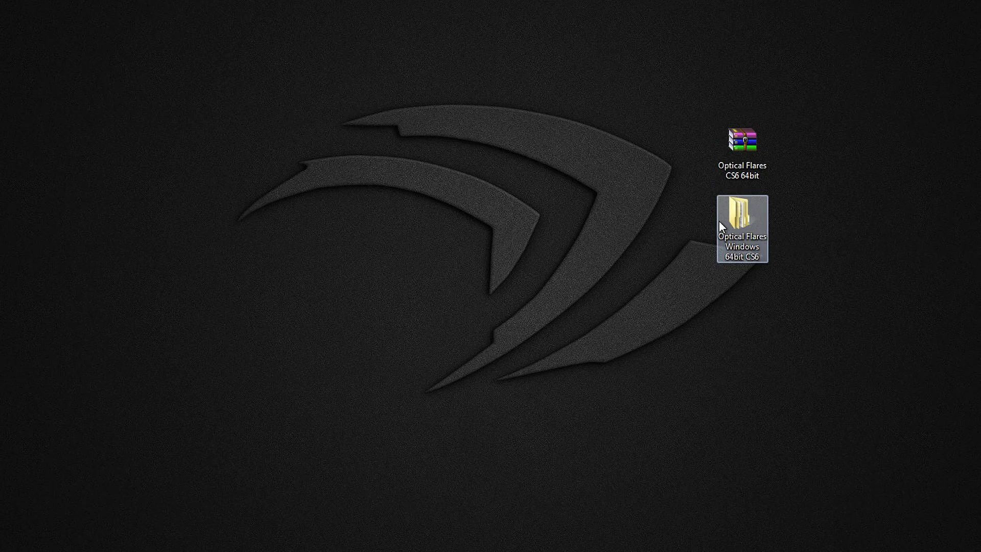
key("super+e")
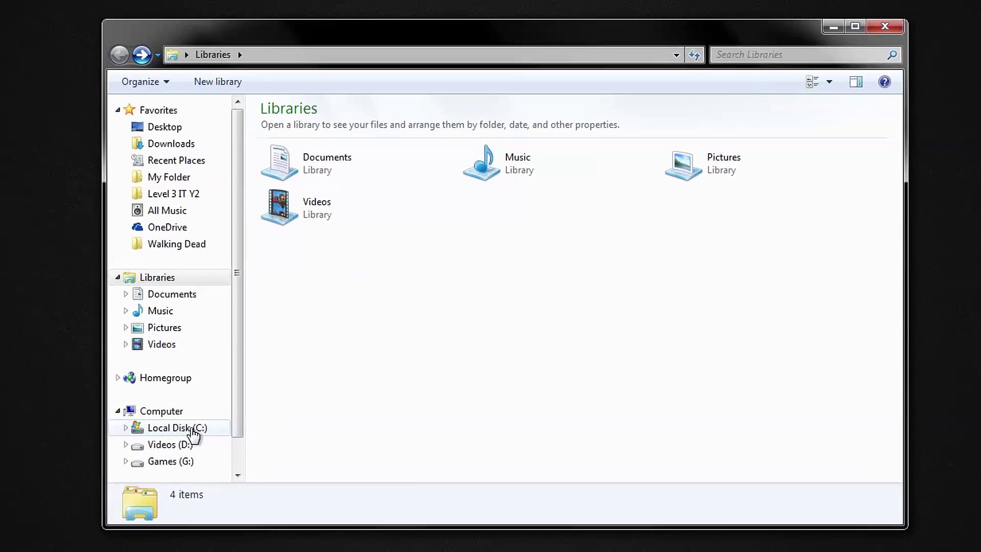
- Browse to C:\Program Files\Adobe\After Effects\Adobe After Effects CS6\Support Files\Plug-ins
left_click(256, 407)
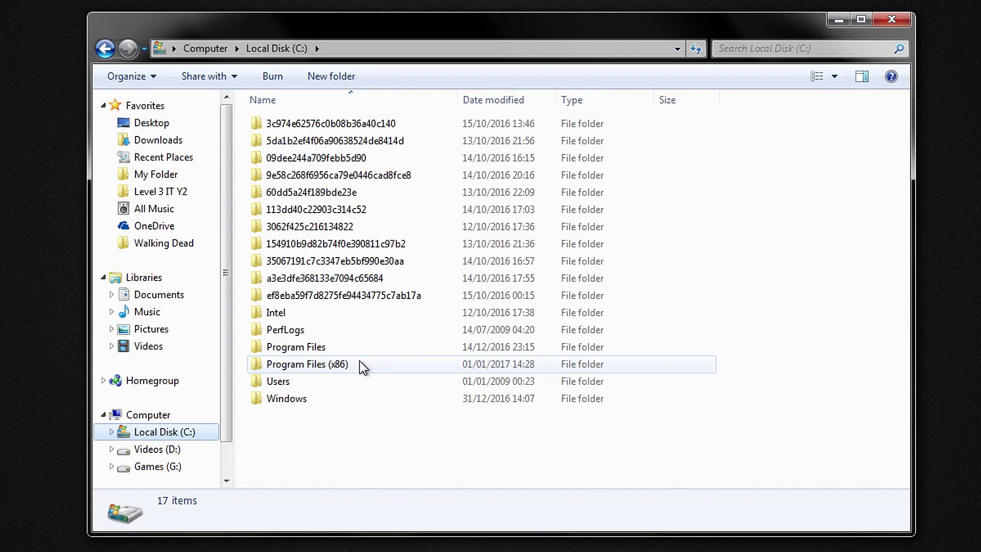
double_click(328, 353)
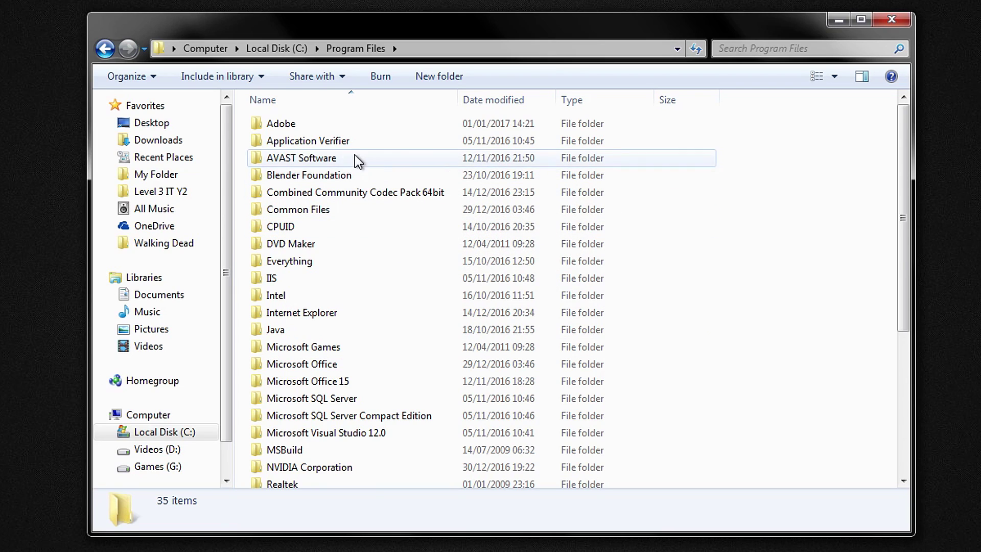
double_click(314, 127)
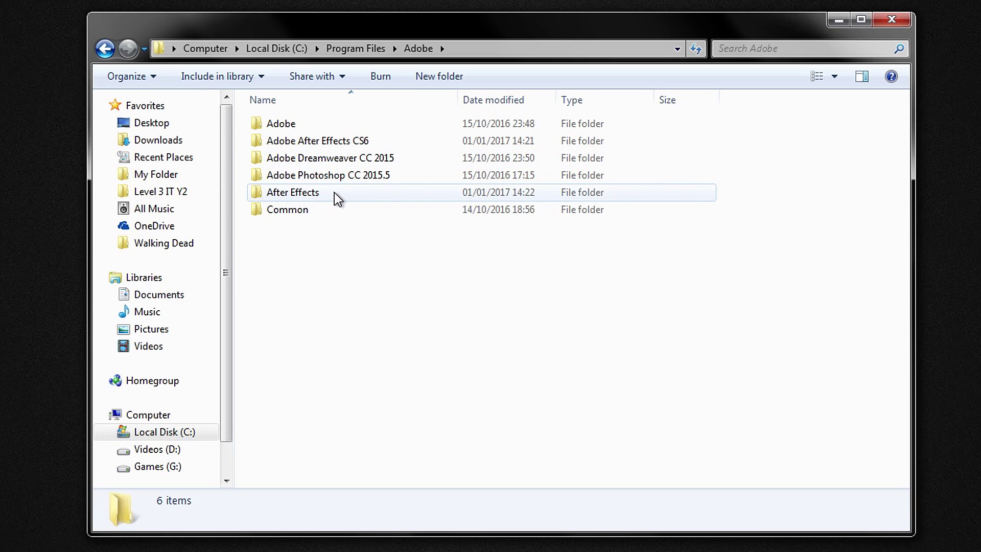
mouse_move(337, 193)
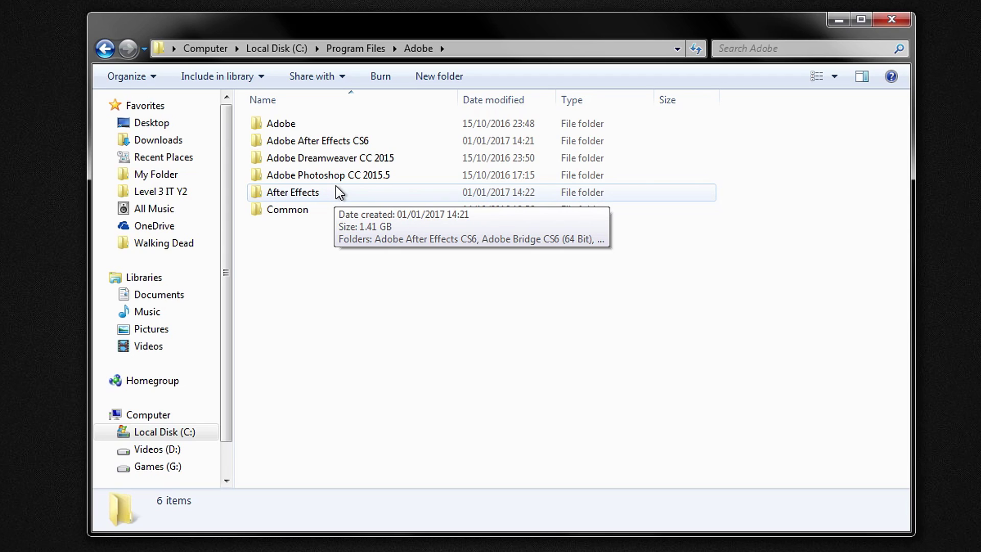
double_click(336, 188)
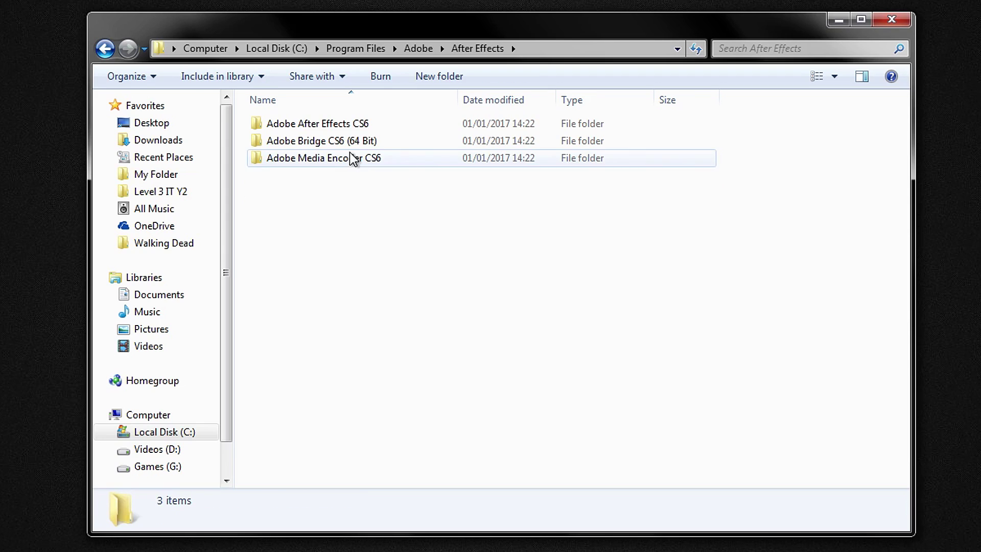
double_click(317, 124)
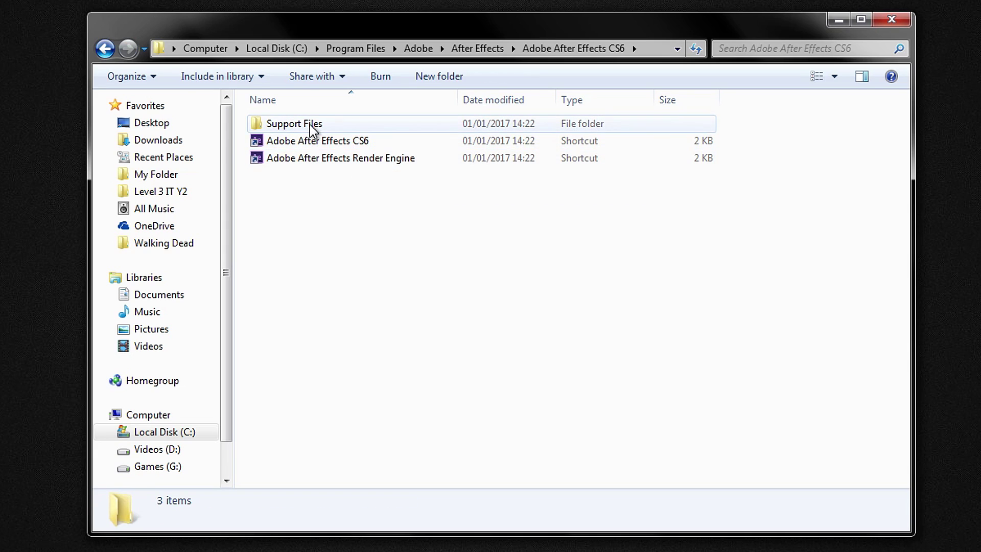
double_click(314, 125)
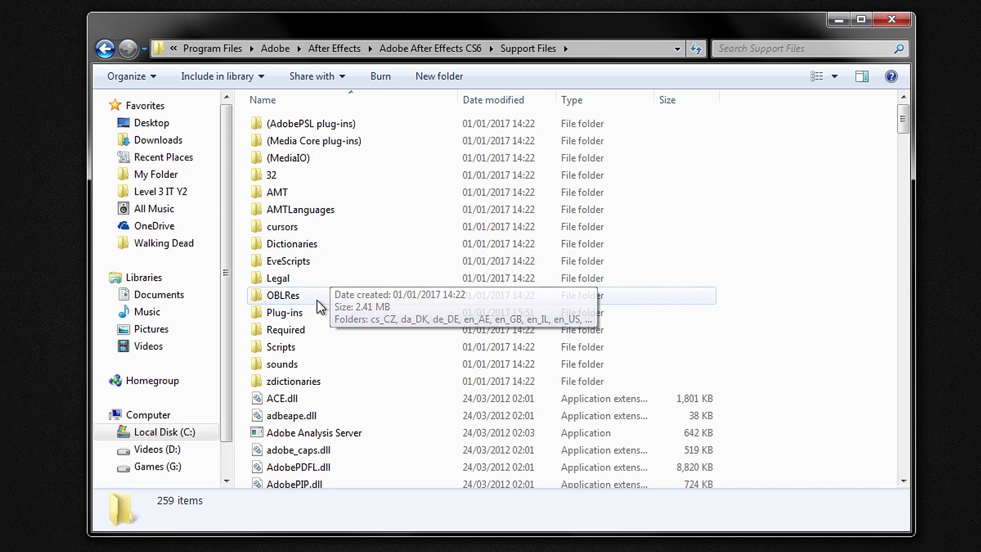
left_click(295, 314)
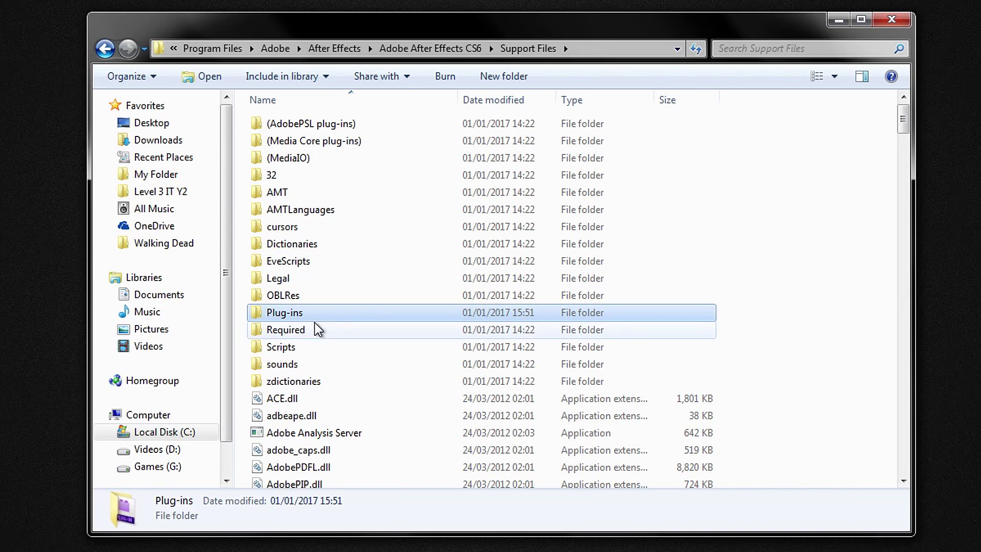
double_click(285, 313)
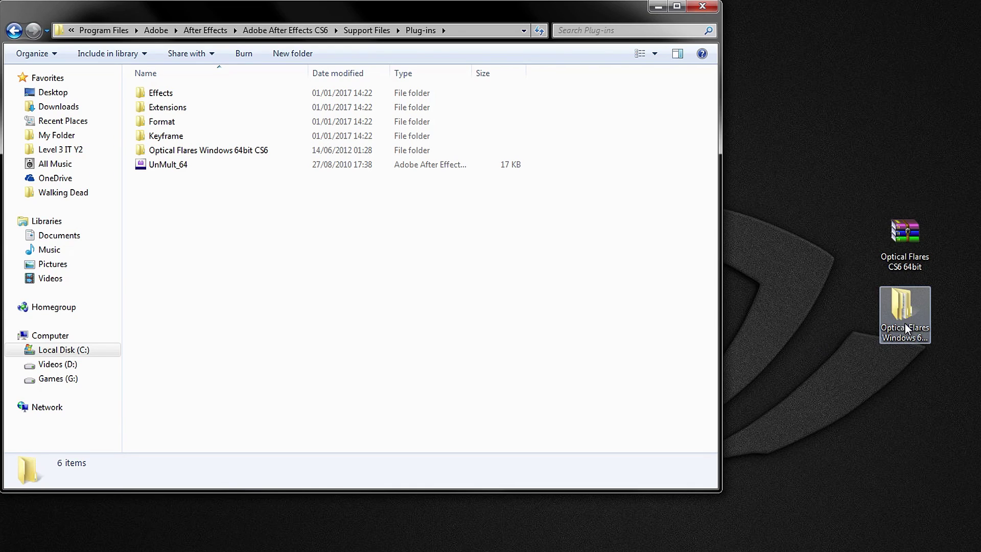
- Close the Plug-ins Explorer window and box-select the two Optical Flares desktop items
left_click(908, 319)
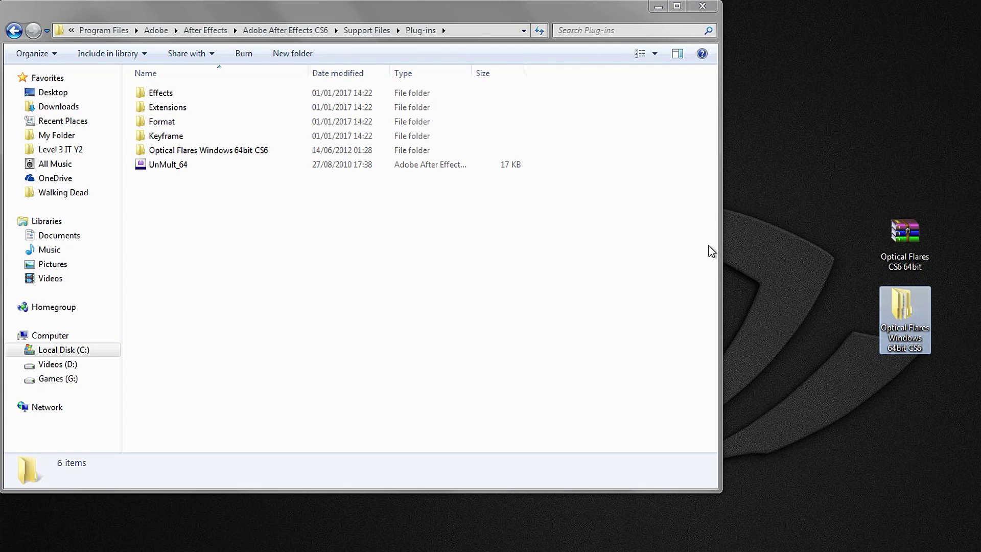
left_click(703, 8)
left_click_drag(709, 93, 763, 259)
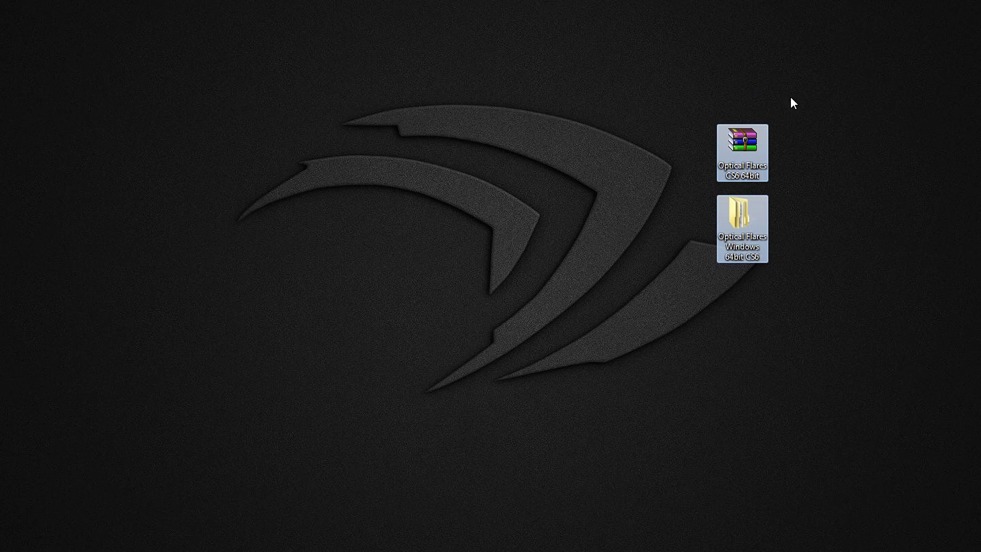
- Create a new 1920×1080 composition, Comp 1, in After Effects
left_click(613, 262)
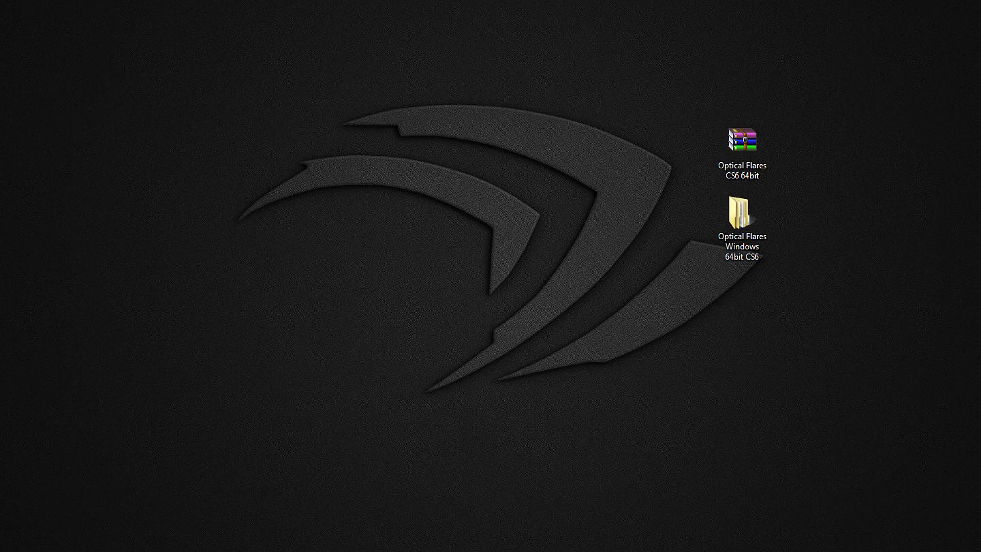
right_click(131, 259)
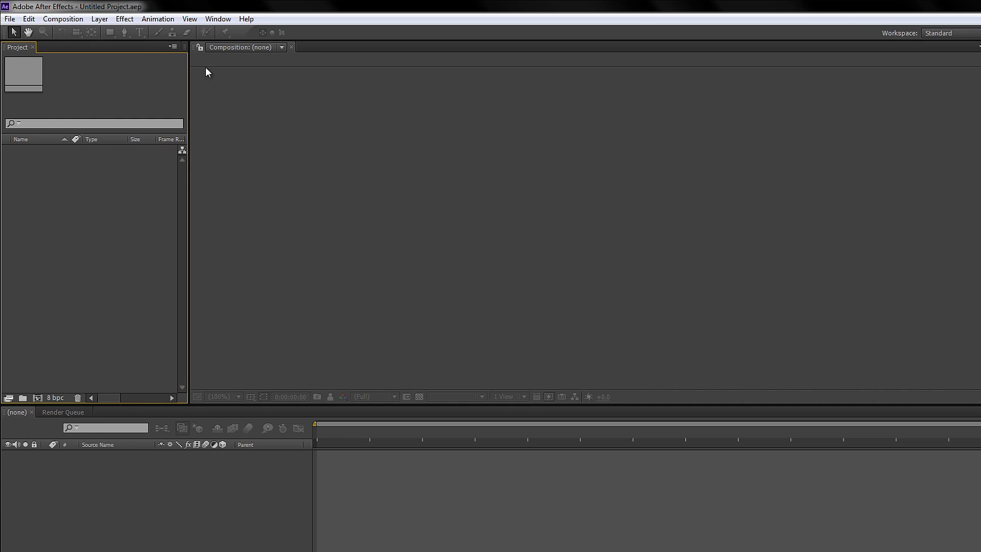
left_click(76, 21)
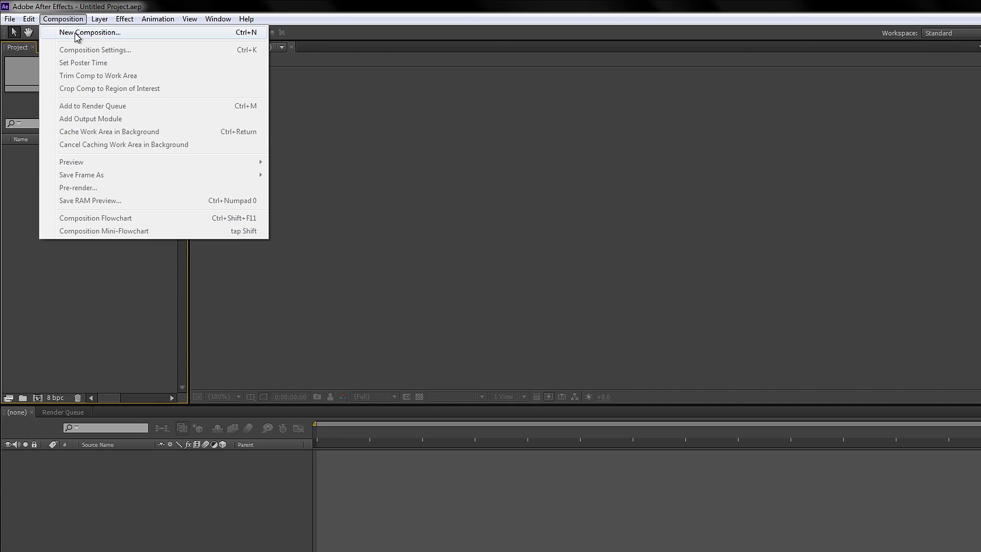
left_click(63, 33)
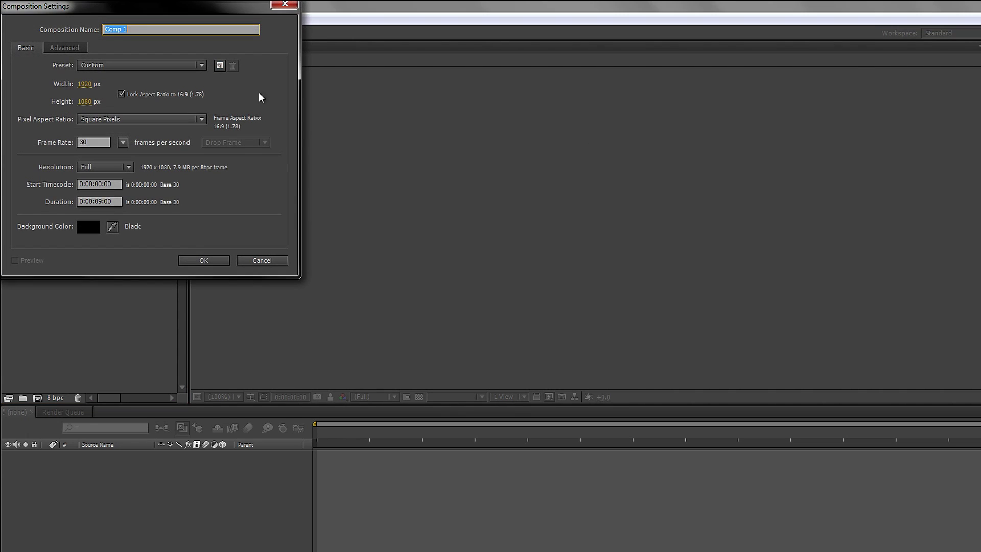
left_click(198, 260)
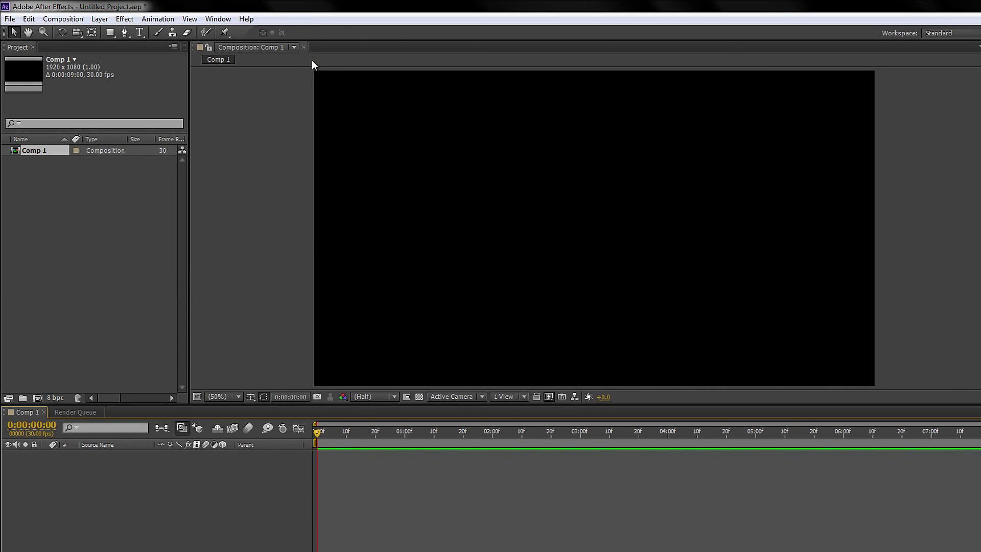
- Add a full-frame Dark Gray Solid 1 layer to Comp 1
left_click(126, 23)
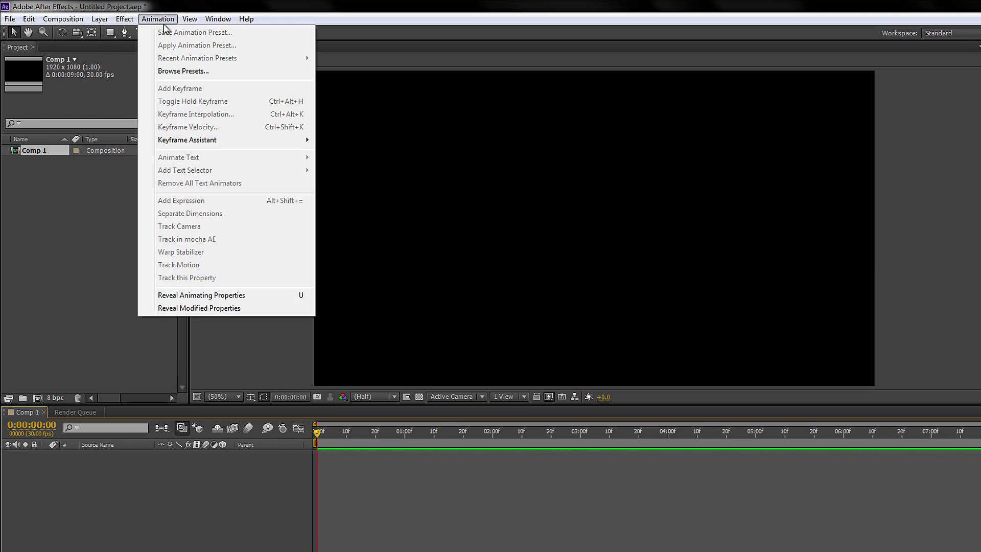
left_click(44, 233)
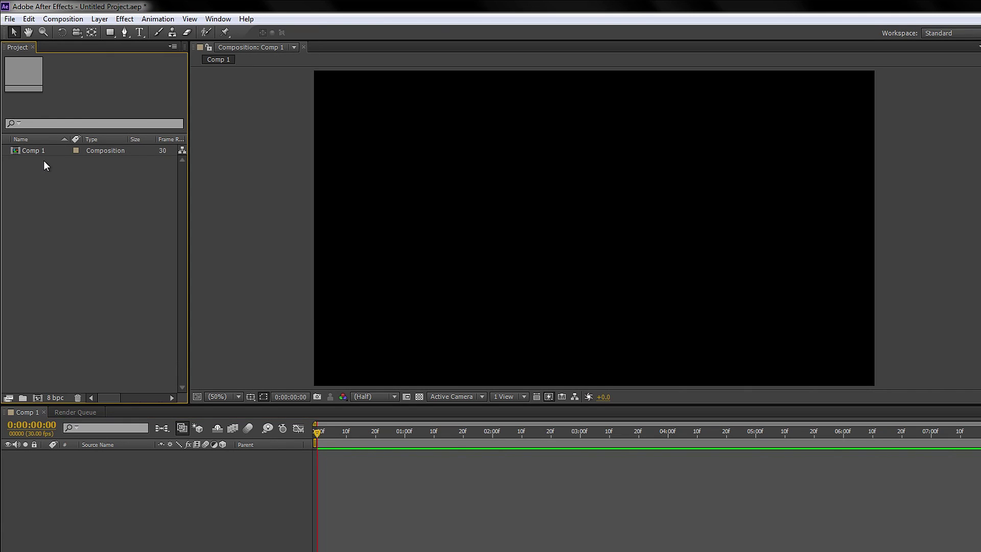
right_click(112, 507)
mouse_move(154, 381)
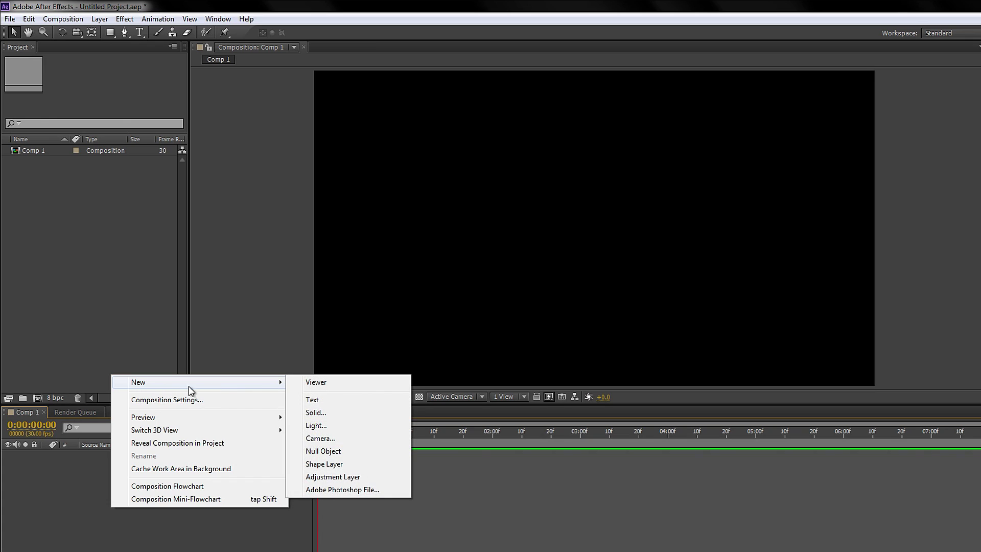
left_click(327, 413)
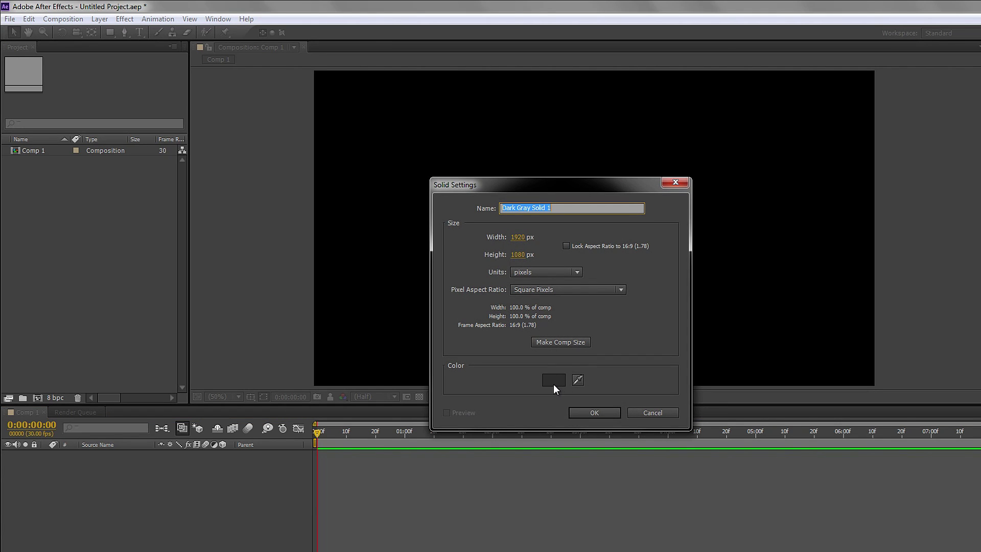
left_click(605, 410)
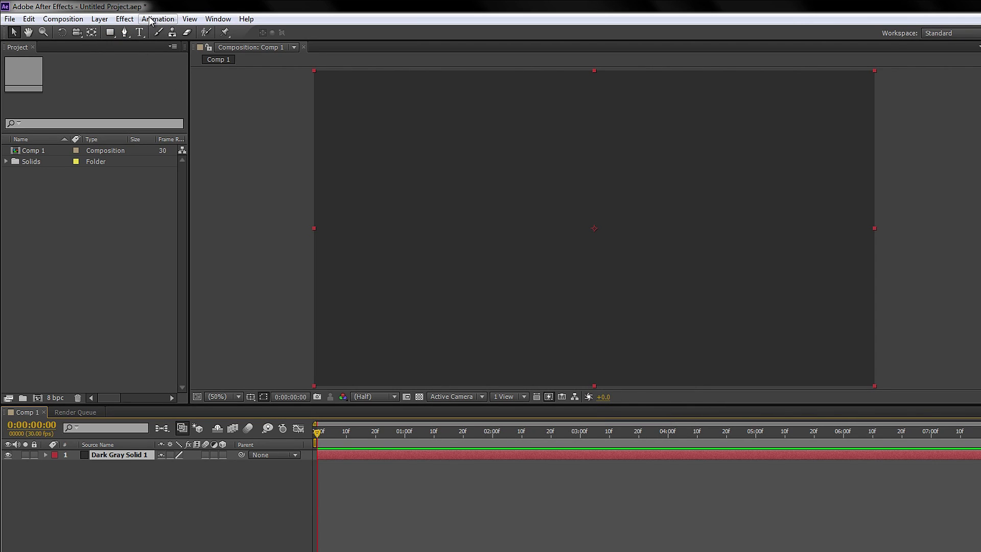
- Apply Video Copilot Optical Flares to Dark Gray Solid 1 and move its source upper-left
left_click(124, 19)
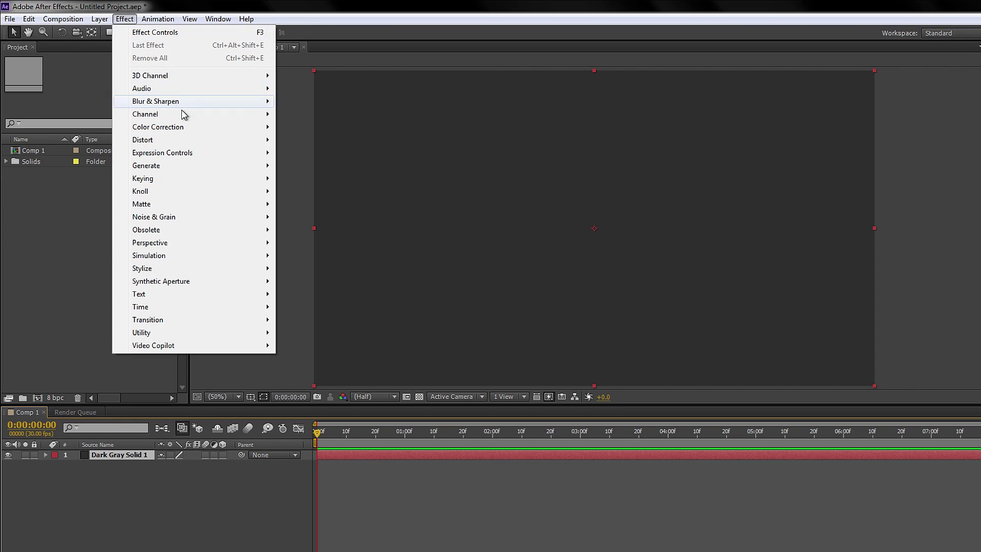
mouse_move(154, 345)
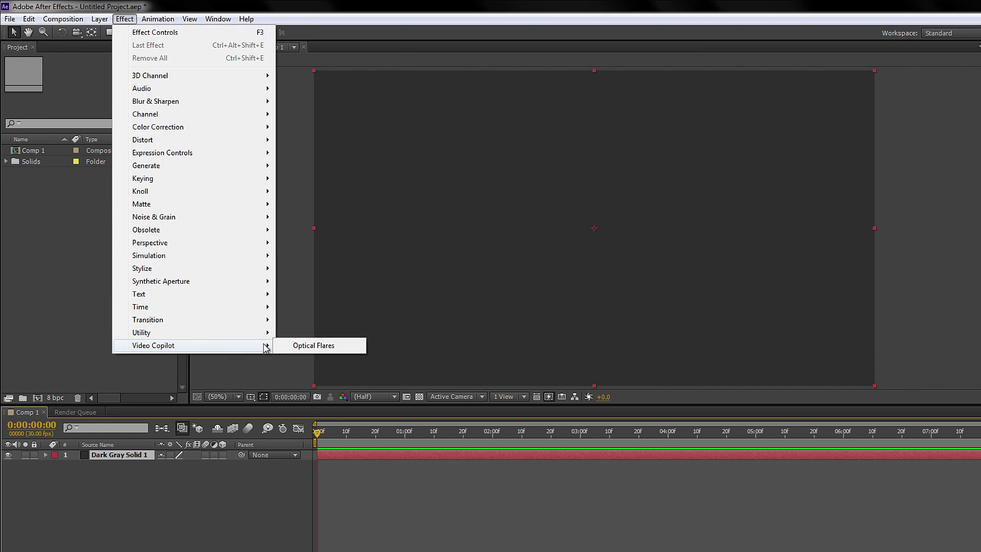
left_click(311, 348)
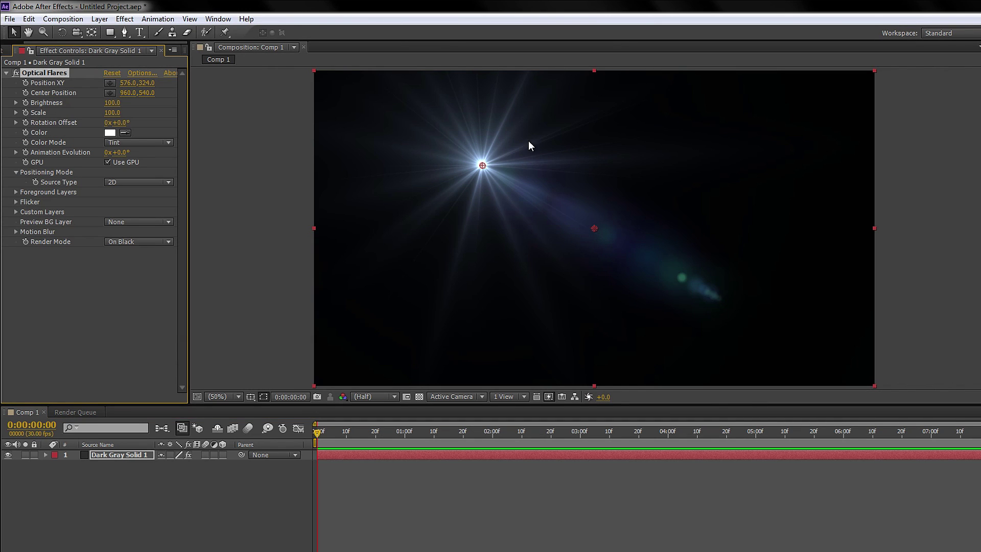
left_click_drag(485, 168, 445, 167)
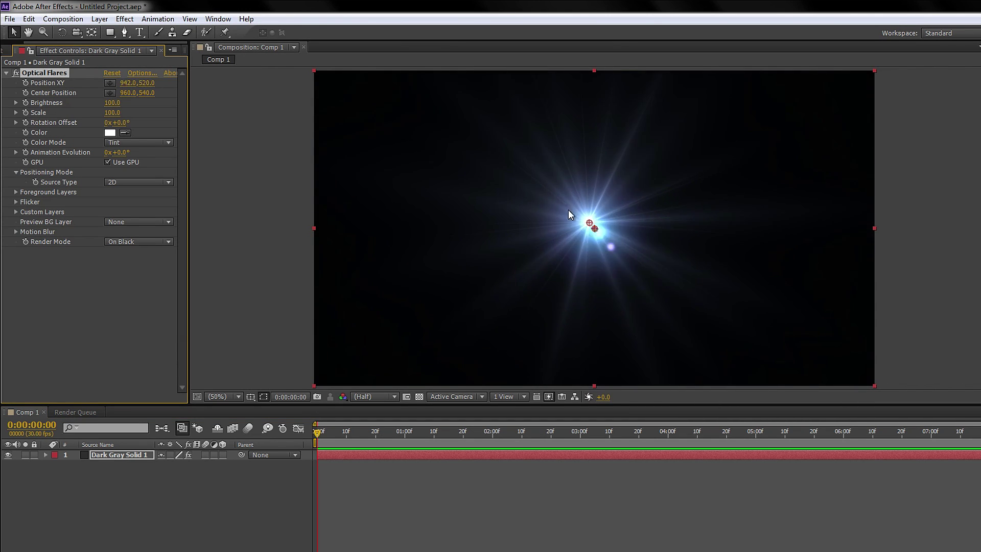